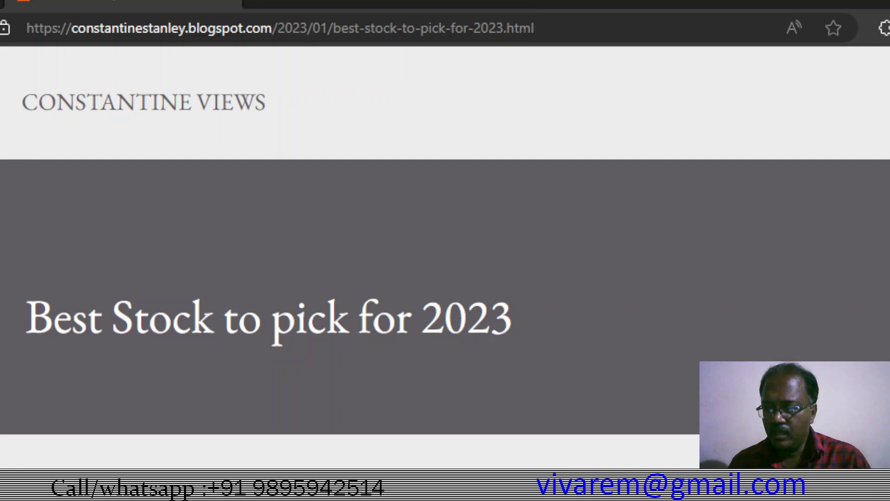
Scroll the 'Best Stock to pick for 2023' post down to items 30) Wipro and 31) Yes bank
scroll(445, 257, down, 5)
scroll(445, 257, down, 2)
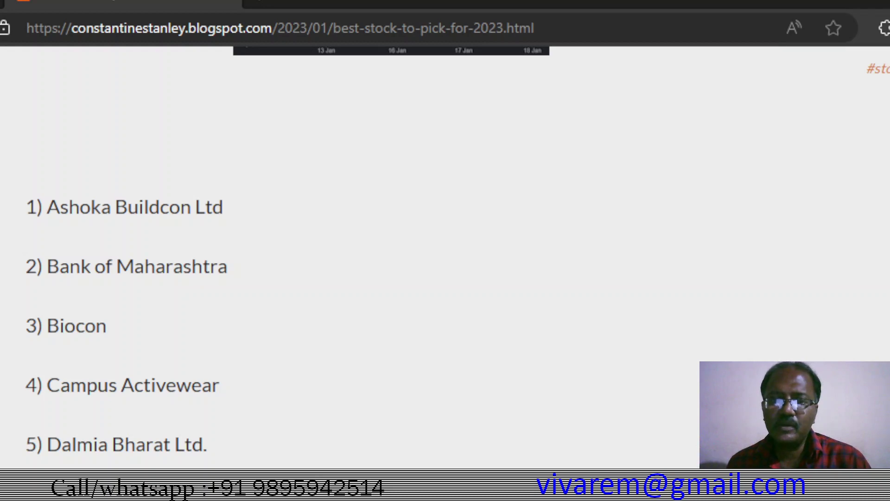
scroll(445, 258, down, 5)
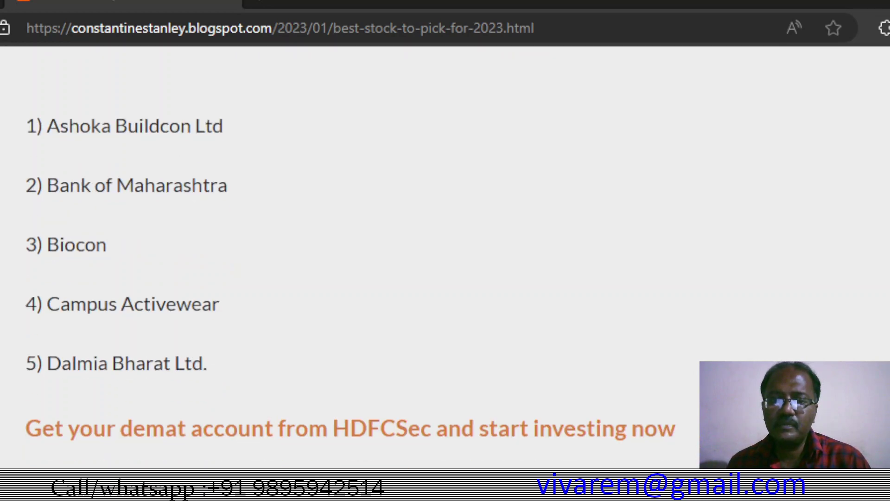
scroll(445, 258, down, 2)
scroll(446, 258, down, 2)
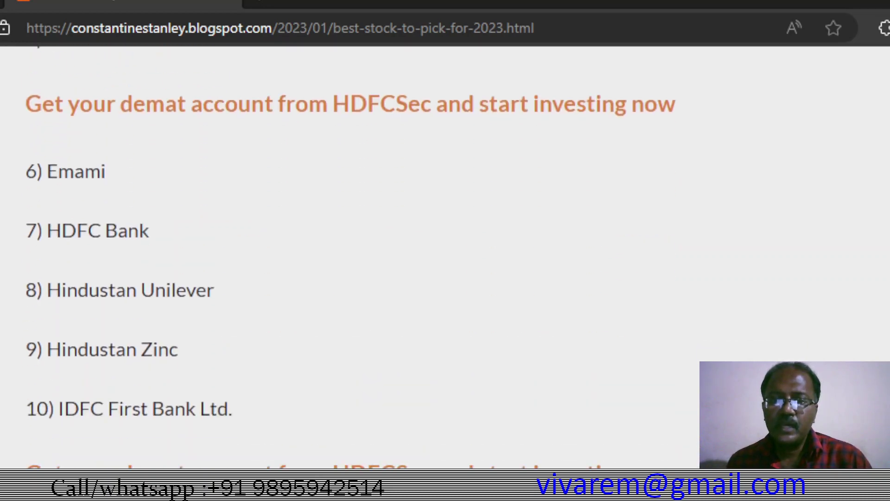
scroll(445, 257, down, 2)
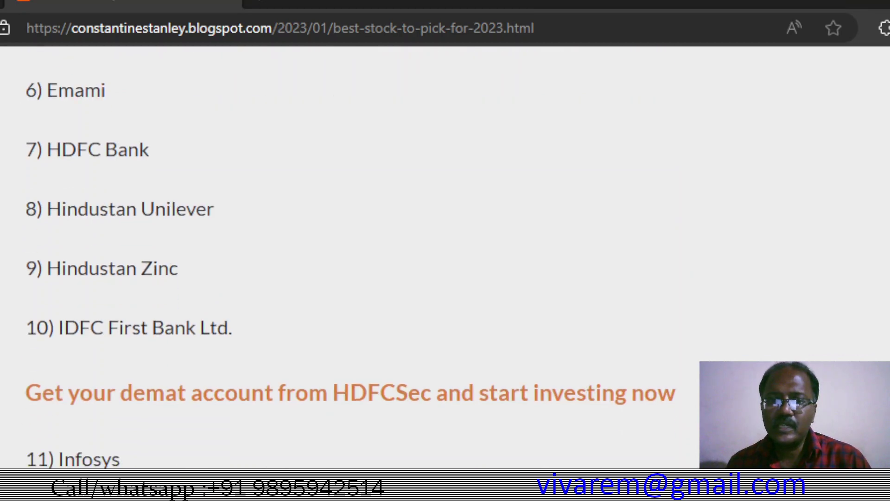
scroll(446, 257, down, 15)
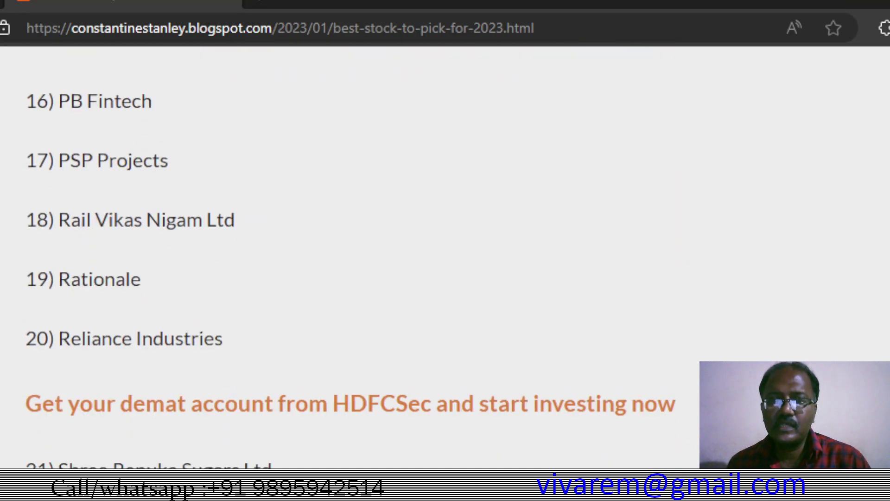
scroll(445, 257, up, 1)
scroll(445, 257, up, 6)
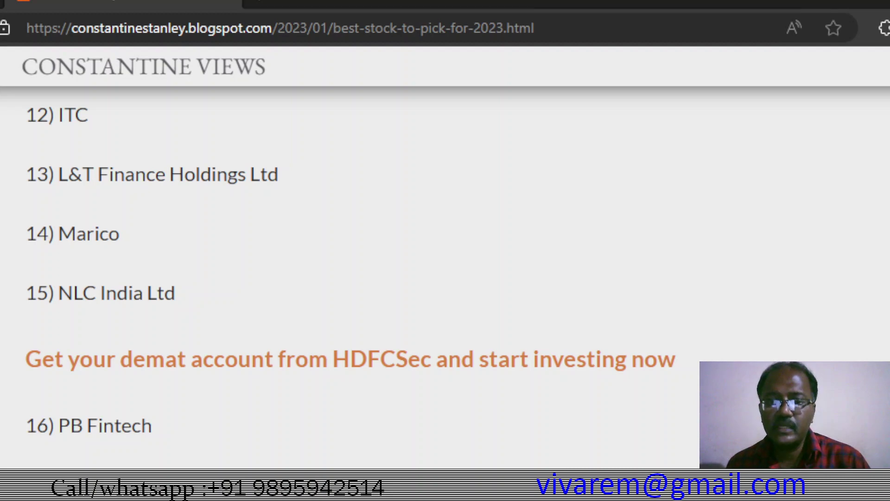
scroll(446, 257, down, 3)
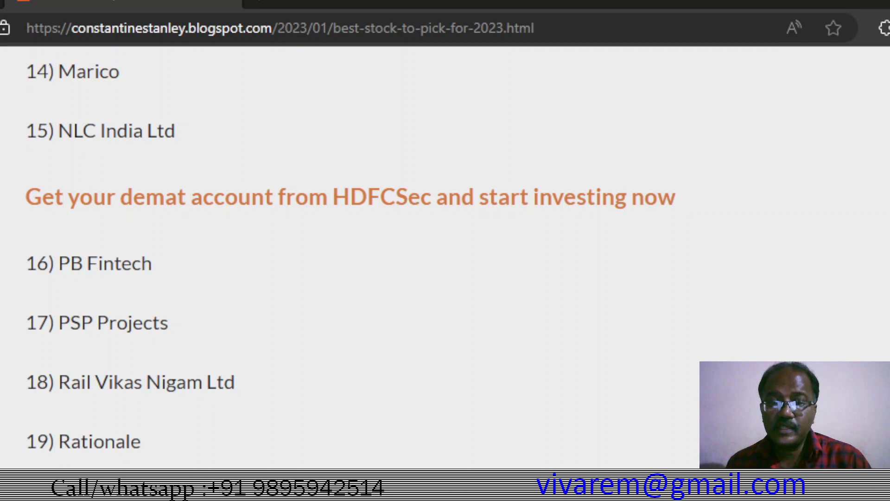
scroll(445, 258, down, 6)
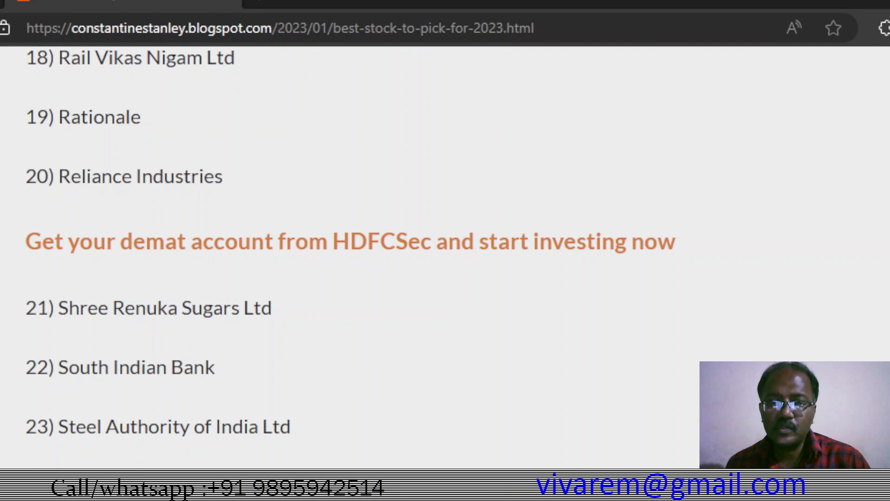
scroll(446, 258, down, 9)
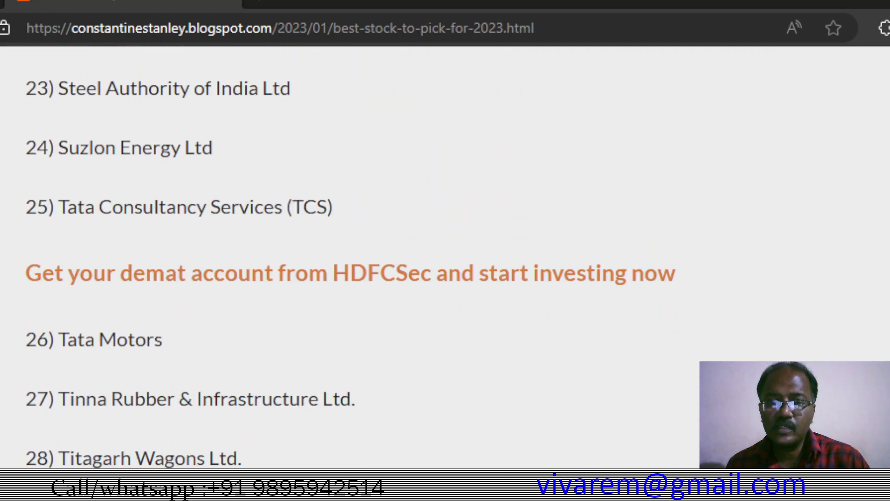
scroll(446, 258, down, 2)
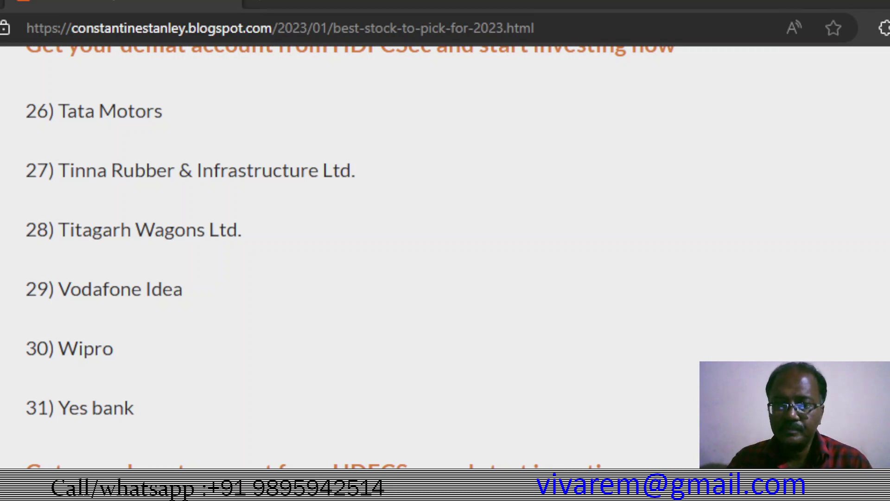
Switch to trend-analysis-2.ipynb and scroll to the Symbol/PL/P table led by SUZLON.NS
key(alt+Tab)
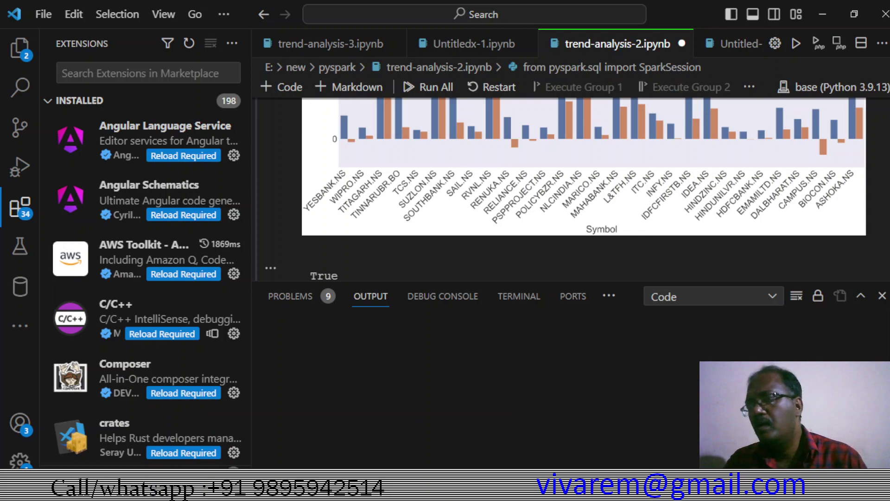
scroll(557, 186, down, 10)
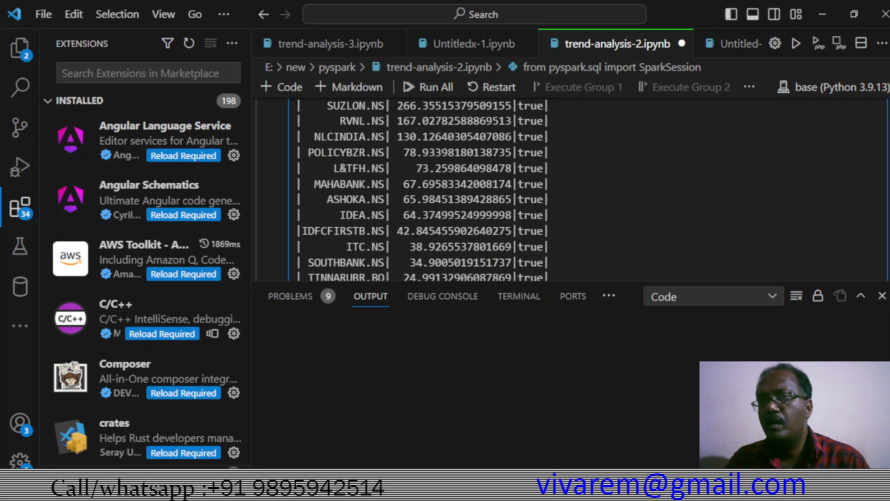
scroll(557, 185, up, 10)
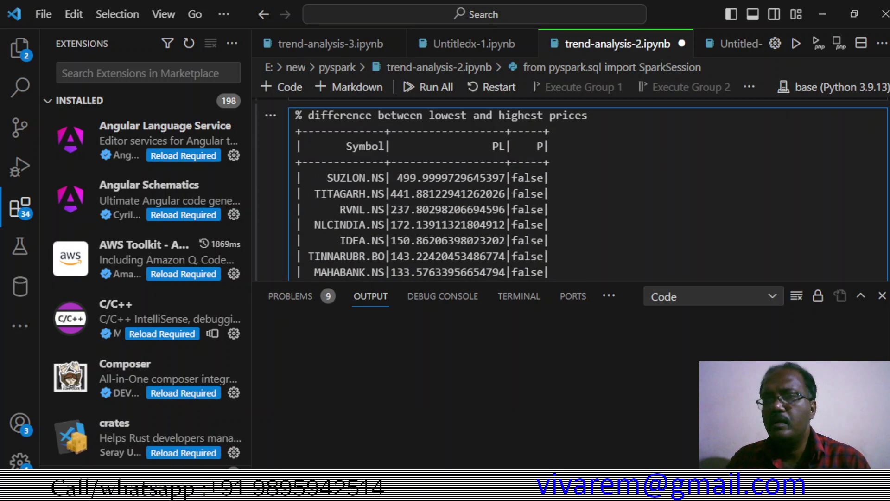
scroll(556, 185, down, 10)
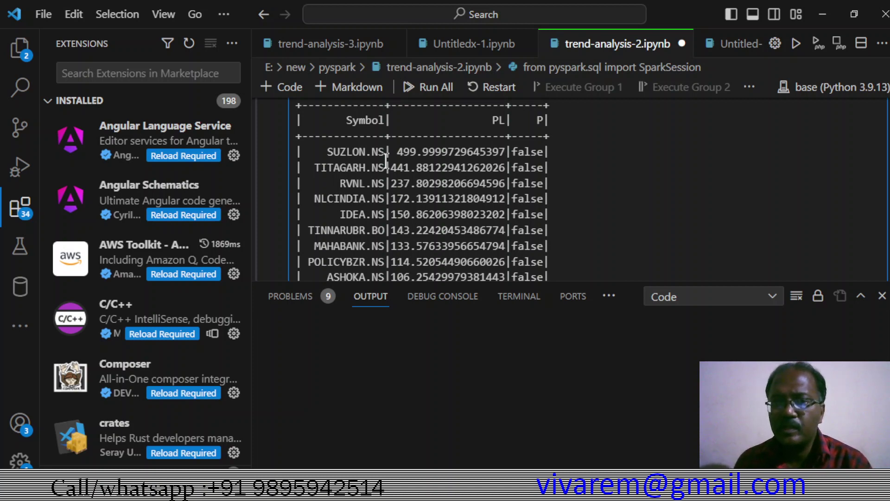
Scroll the price-difference table down to its last row, HINDUNILVR.NS at about 15.52
click(385, 160)
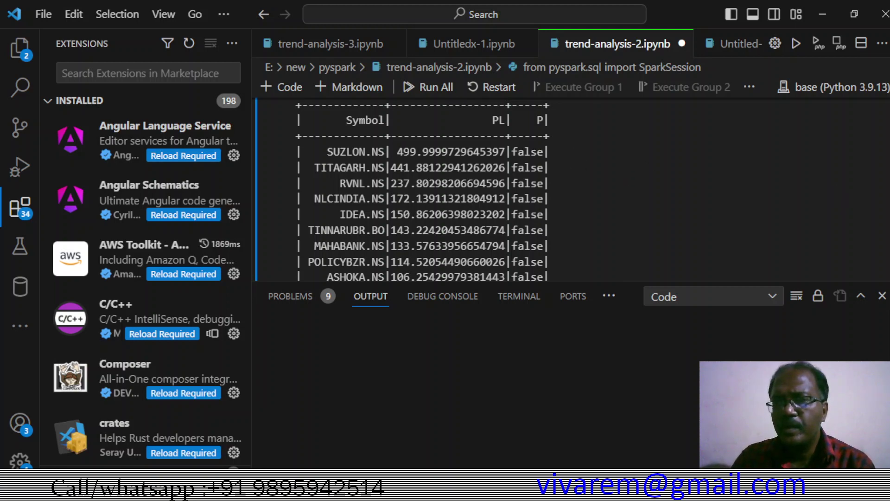
scroll(422, 189, down, 3)
scroll(423, 189, down, 1)
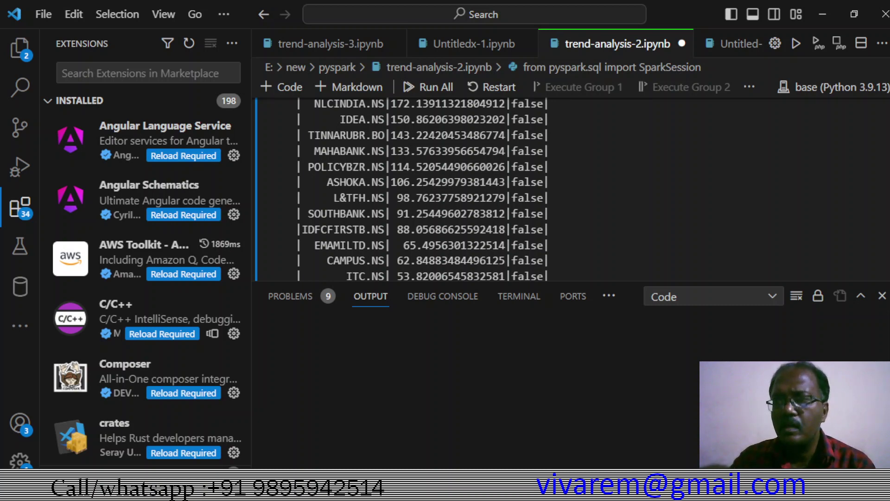
scroll(423, 190, down, 4)
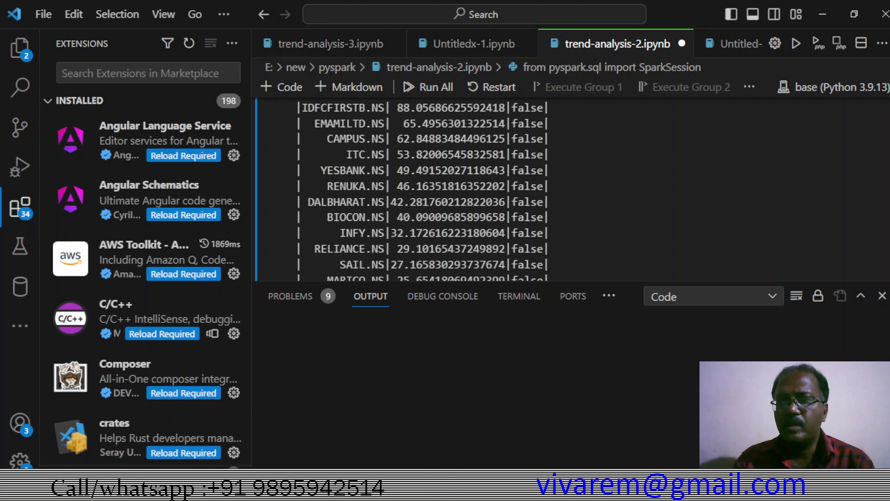
scroll(418, 186, down, 3)
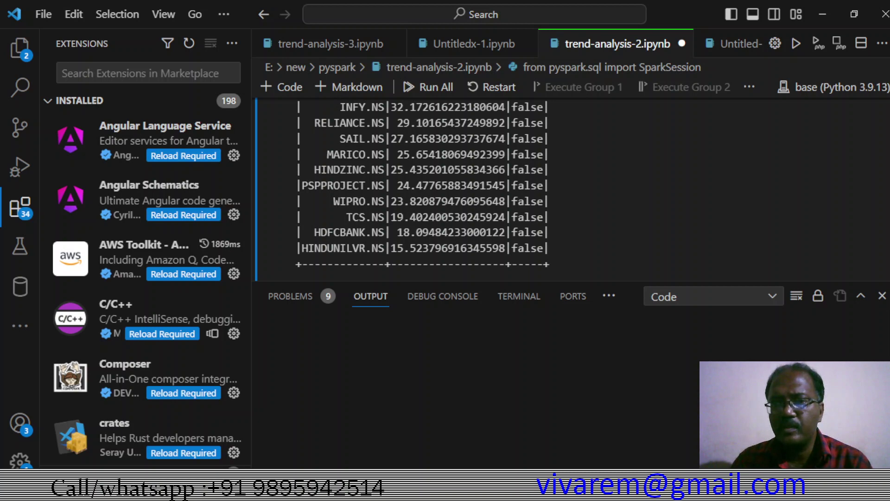
scroll(417, 186, down, 1)
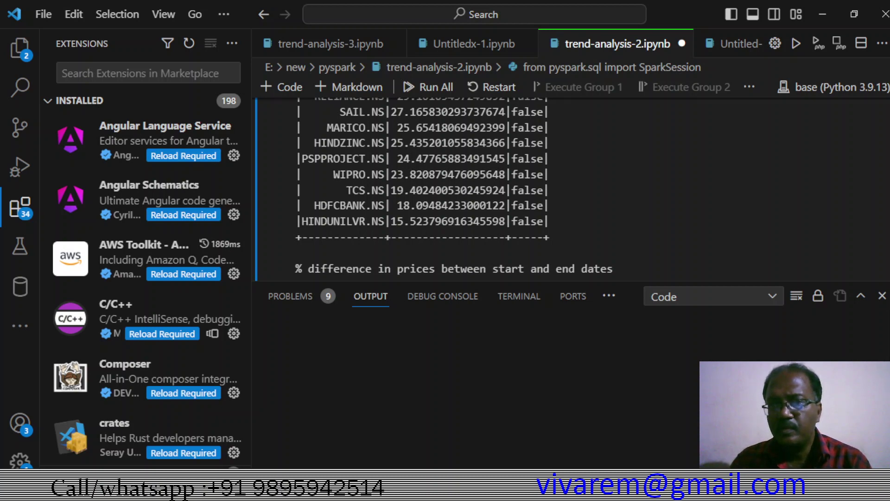
Scroll the start-to-end difference table past CAMPUS.NS (-33.42) to the month/avg(PL) table
scroll(454, 186, down, 1)
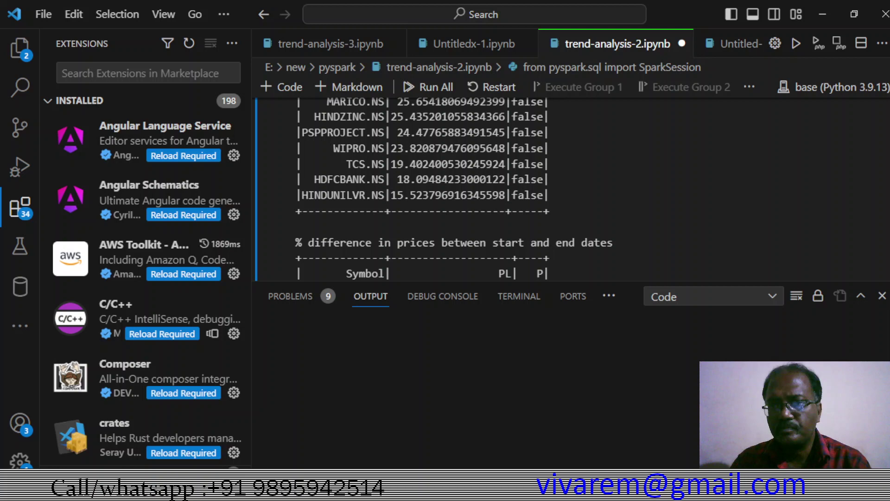
scroll(454, 186, down, 1)
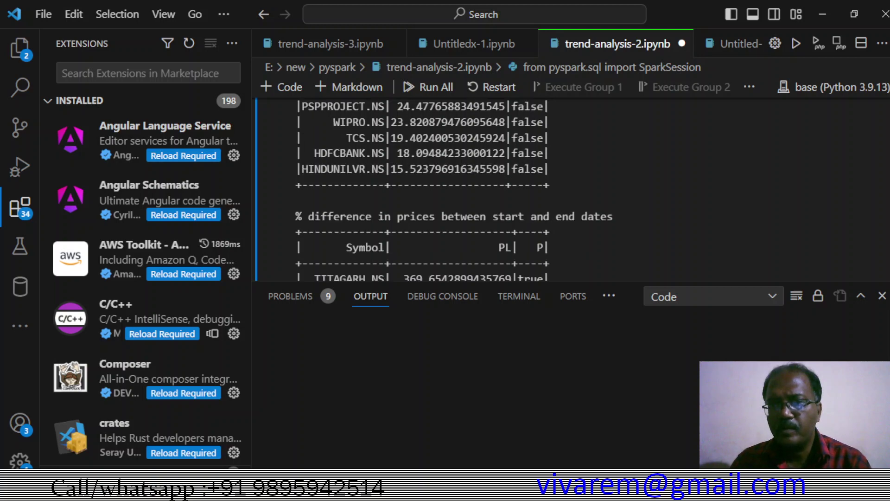
scroll(454, 186, down, 3)
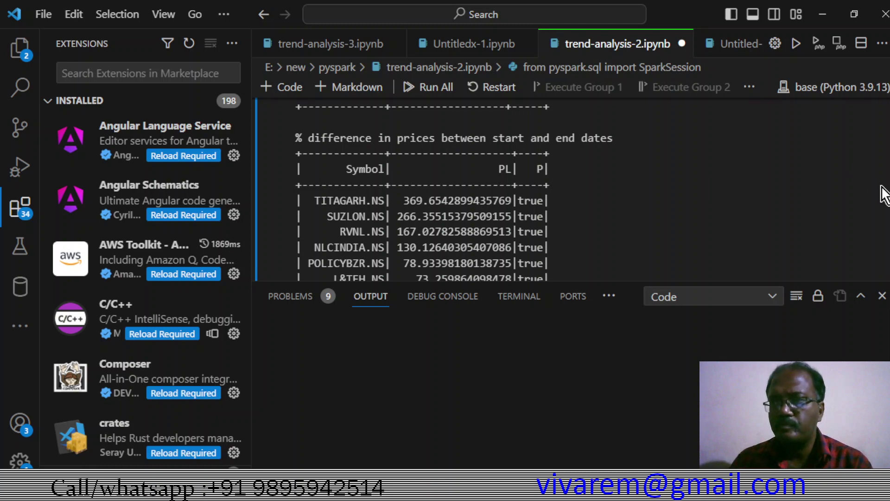
scroll(417, 190, down, 5)
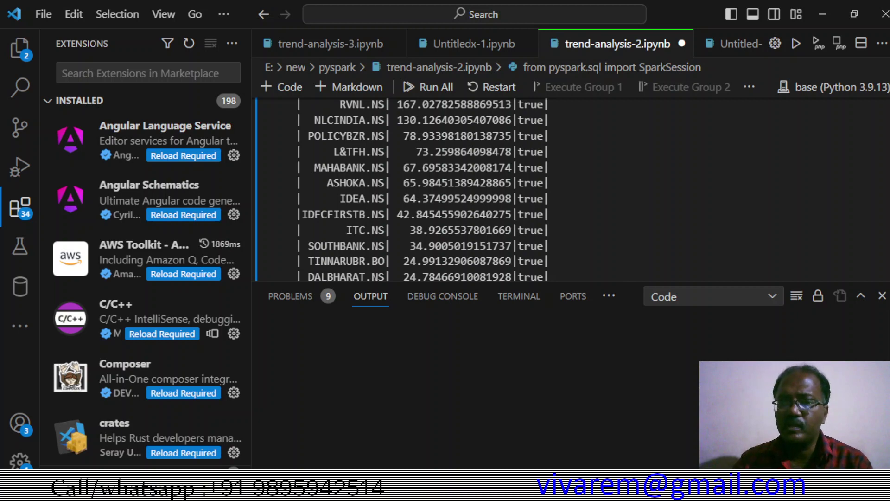
scroll(417, 190, down, 3)
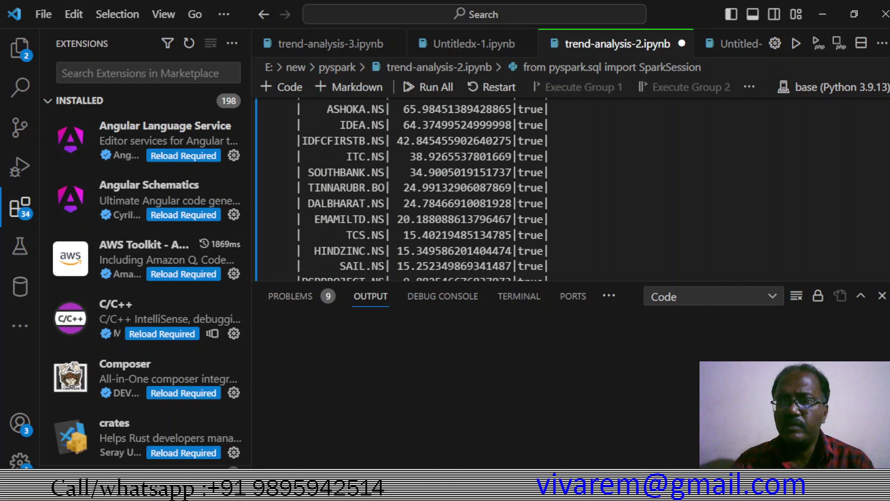
scroll(423, 189, down, 4)
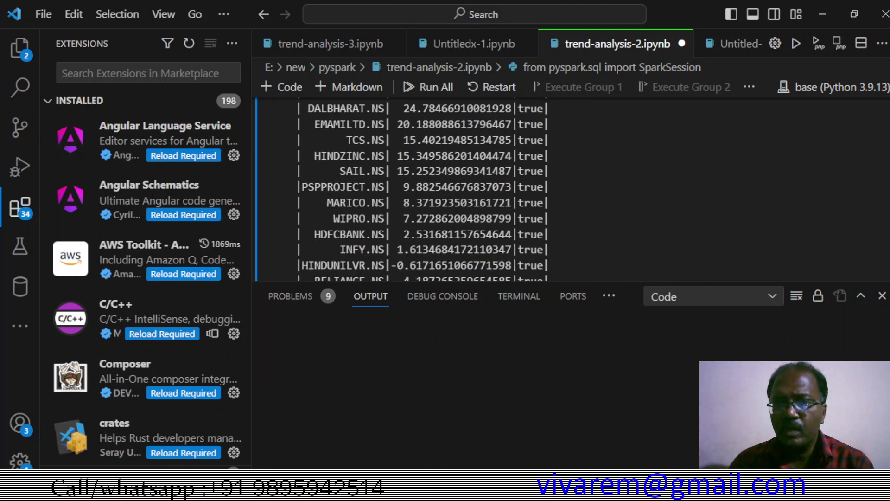
scroll(423, 190, down, 3)
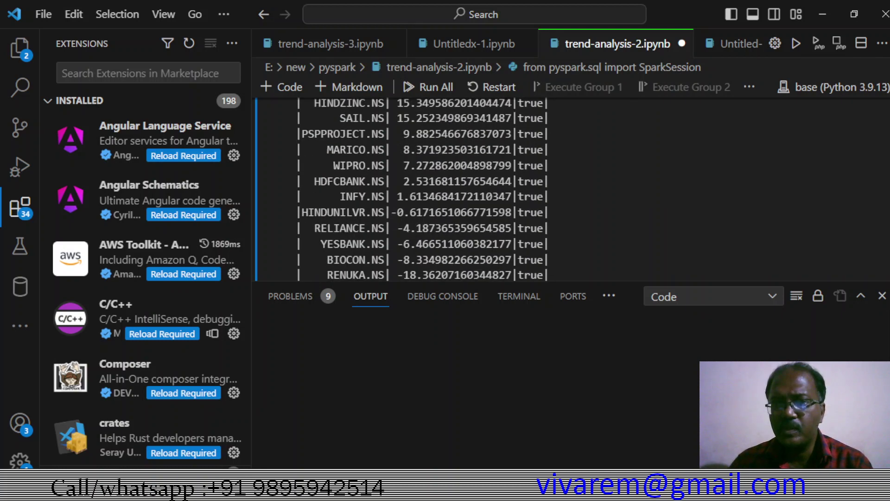
scroll(423, 189, down, 3)
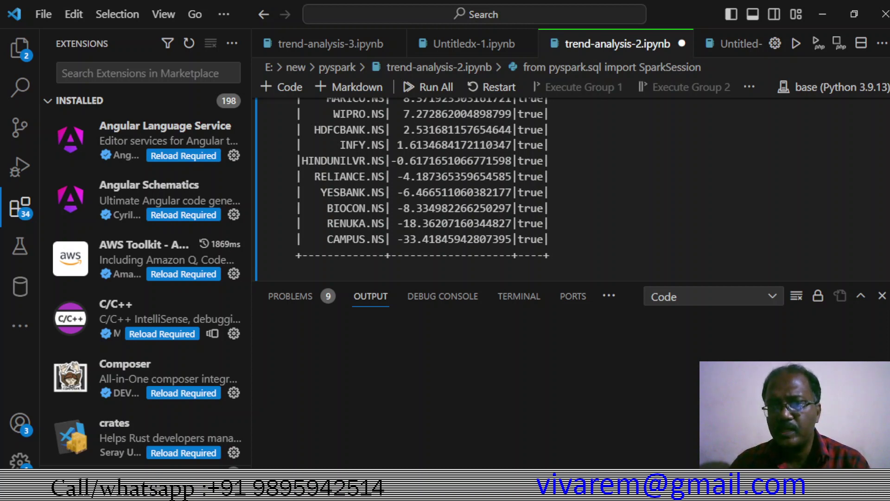
scroll(409, 186, down, 2)
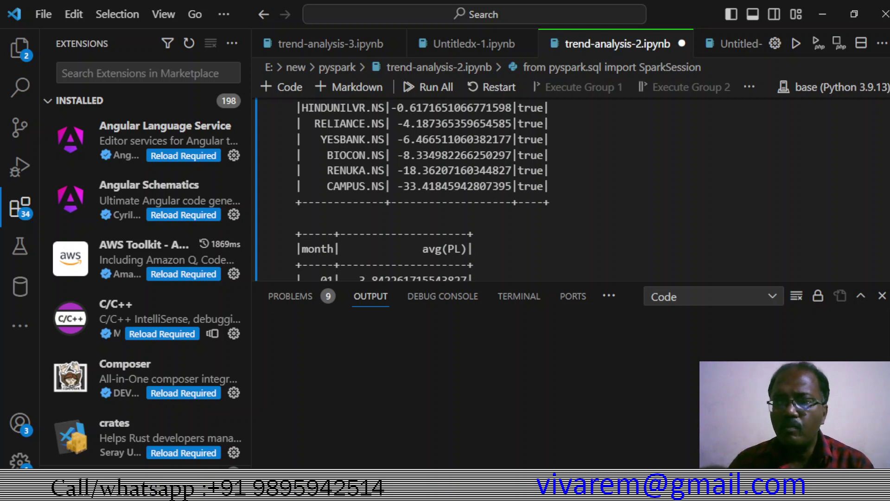
Scroll past the Profit % lines to the true/false table, YESBANK.NS down to CAMPUS.NS
scroll(403, 190, down, 8)
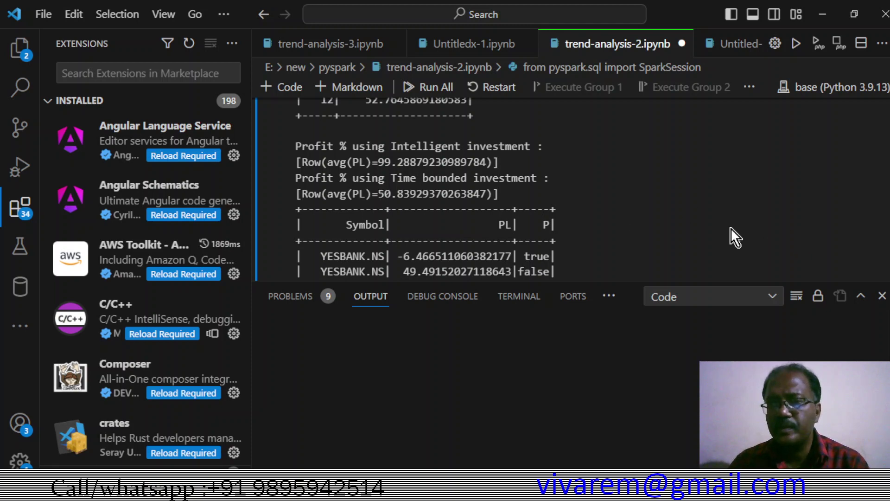
click(671, 225)
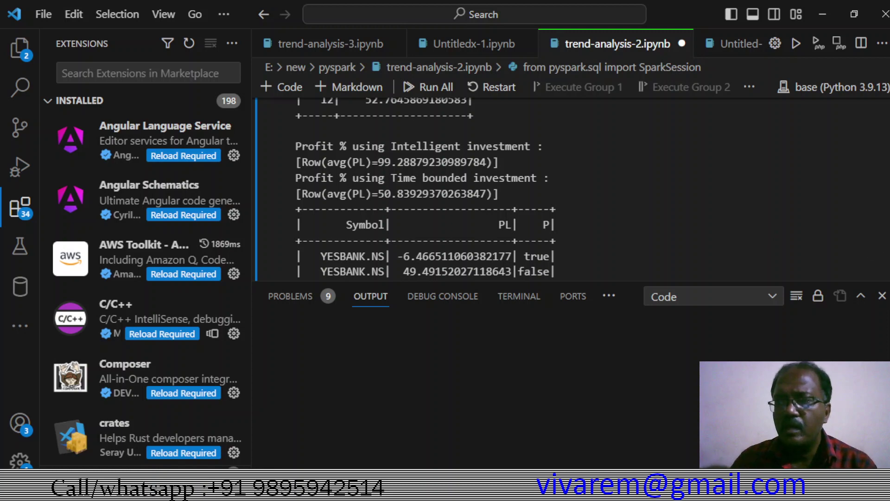
scroll(418, 190, down, 5)
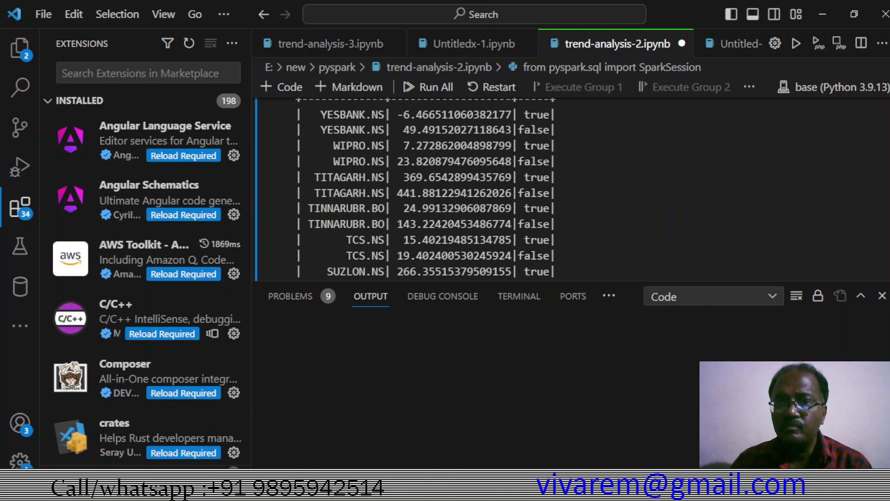
scroll(403, 189, down, 10)
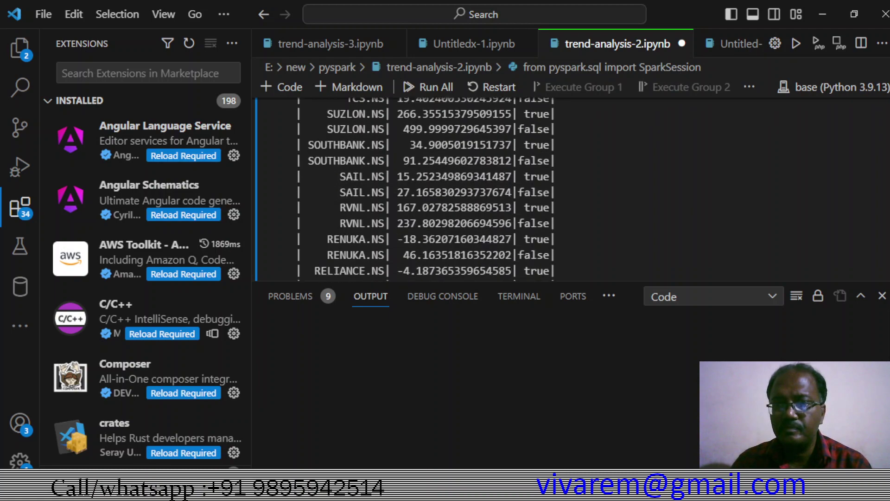
scroll(404, 190, down, 15)
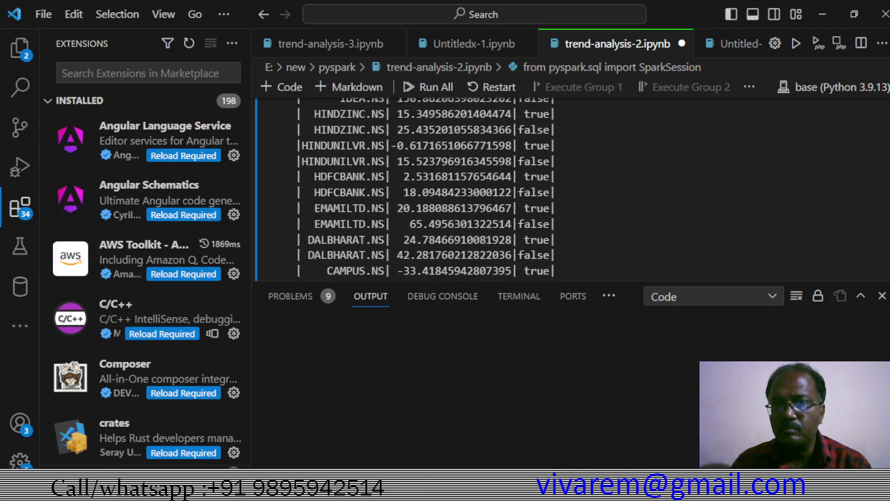
Scroll over the bar chart to inspect its legend, blue/orange PL bars and zero line
scroll(561, 190, down, 6)
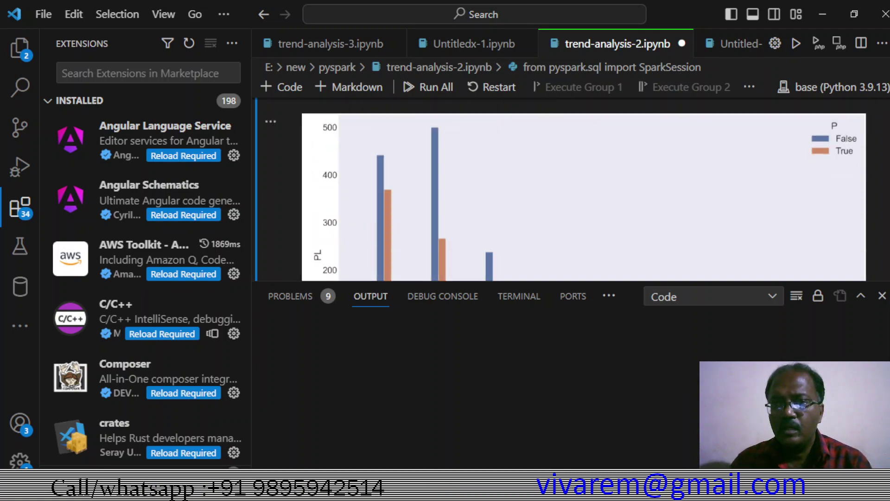
scroll(561, 190, down, 4)
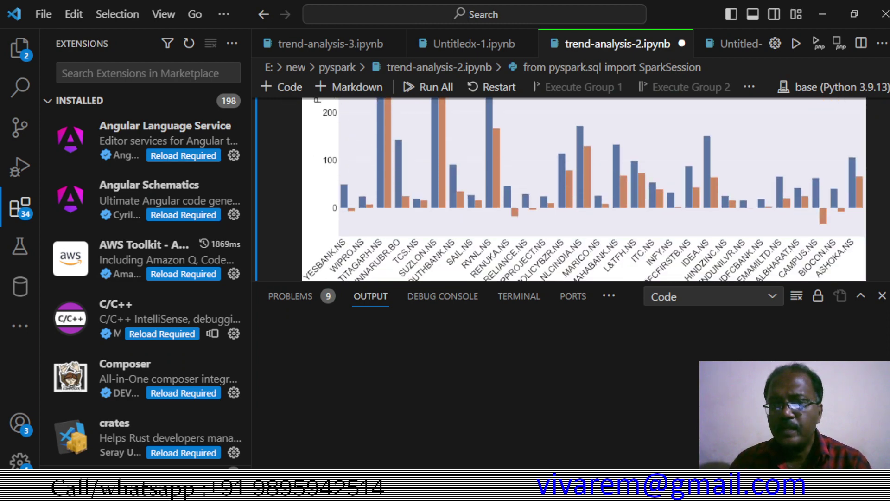
scroll(584, 189, up, 5)
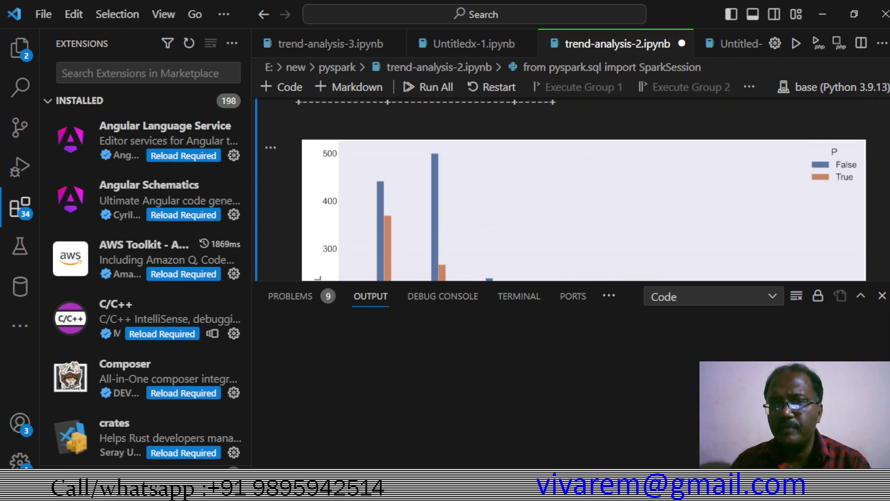
scroll(566, 190, down, 1)
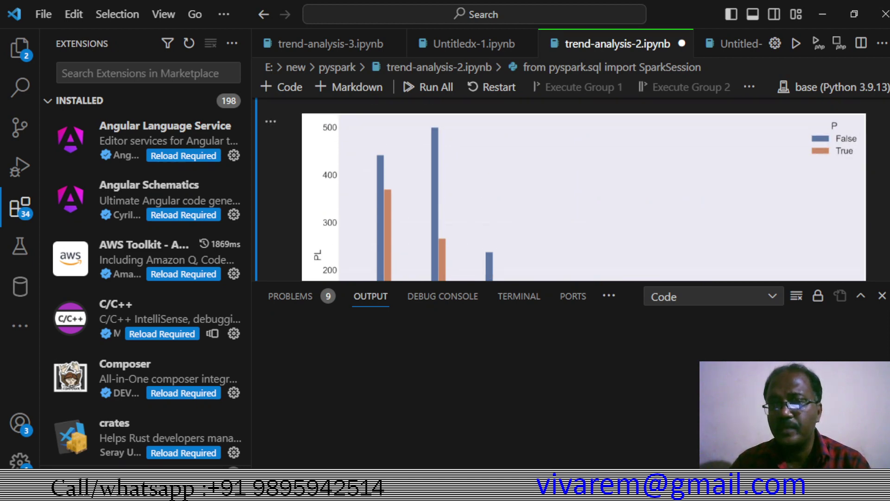
scroll(585, 189, down, 1)
scroll(585, 189, down, 2)
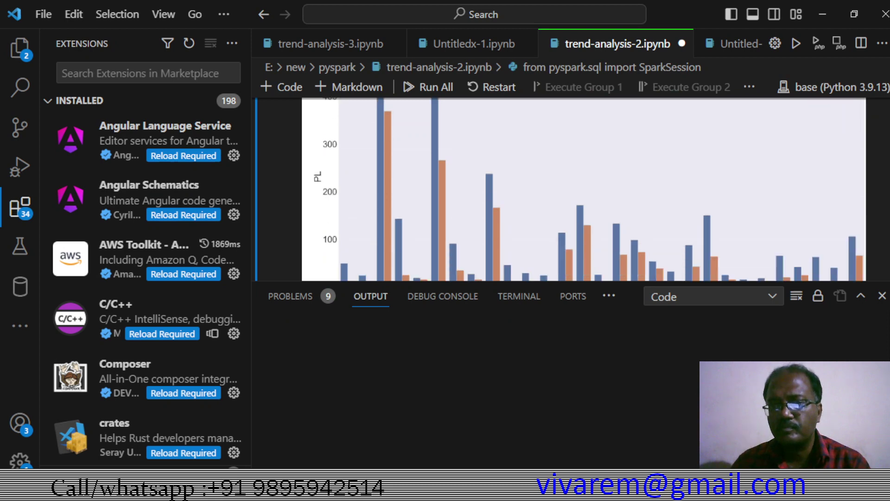
scroll(584, 189, down, 1)
scroll(585, 189, up, 4)
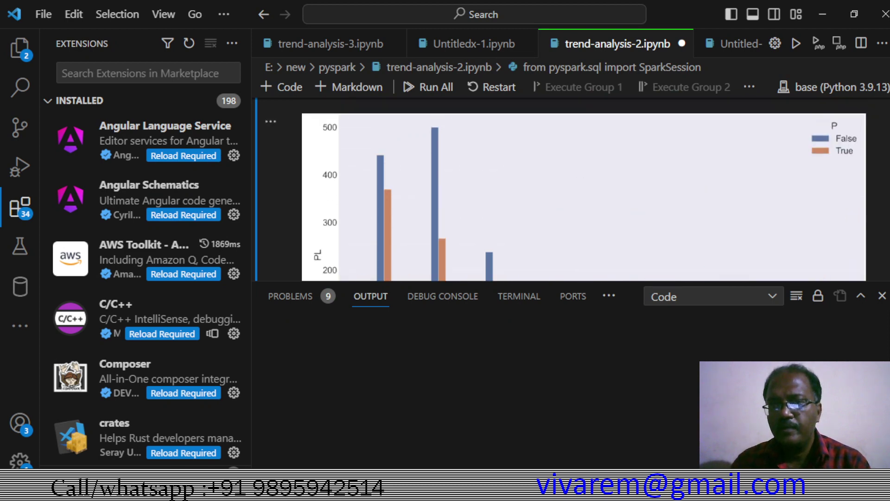
scroll(584, 189, down, 4)
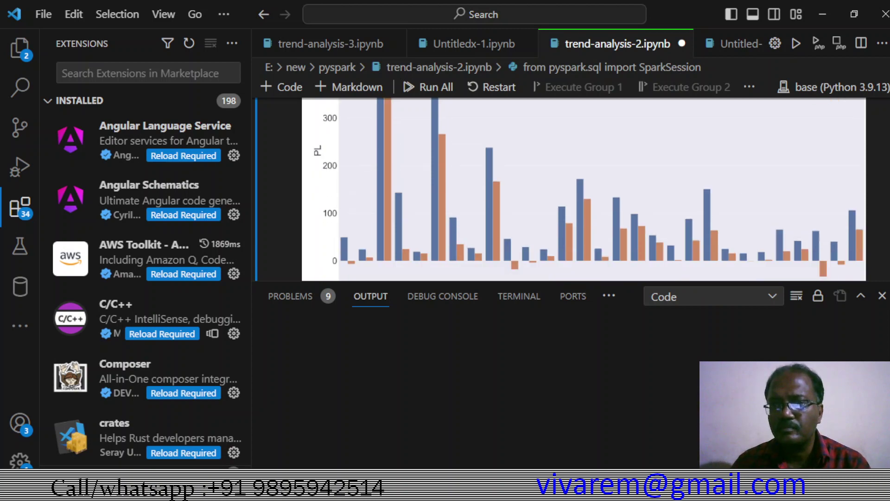
scroll(584, 189, down, 1)
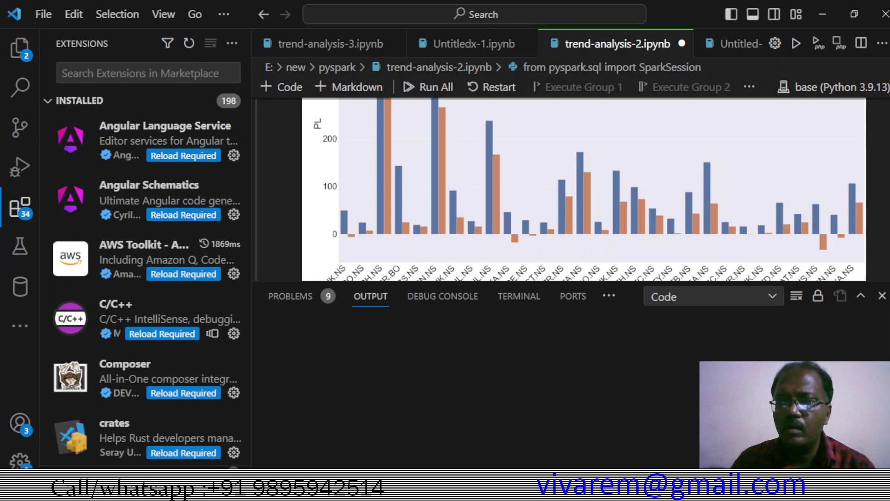
scroll(584, 189, down, 3)
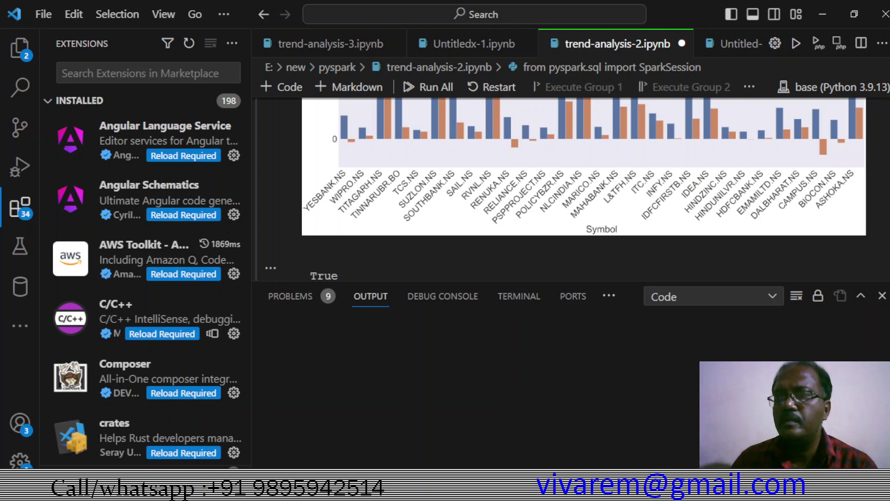
scroll(562, 189, up, 5)
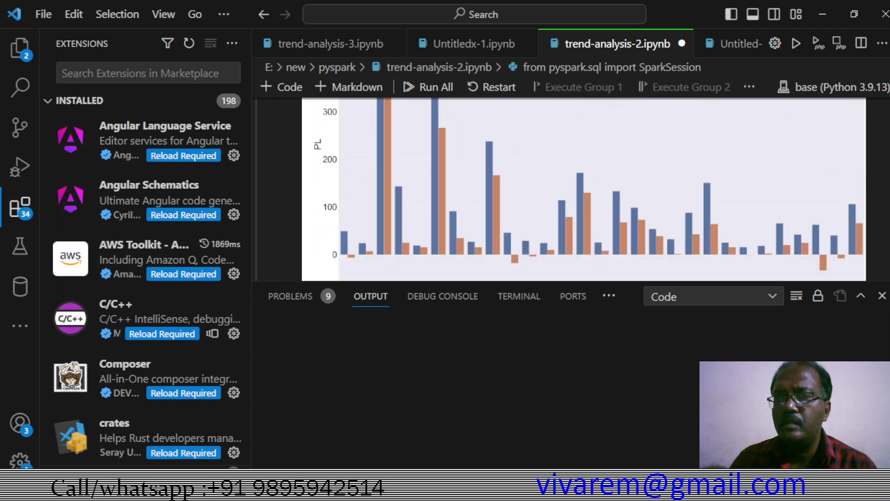
scroll(561, 190, down, 3)
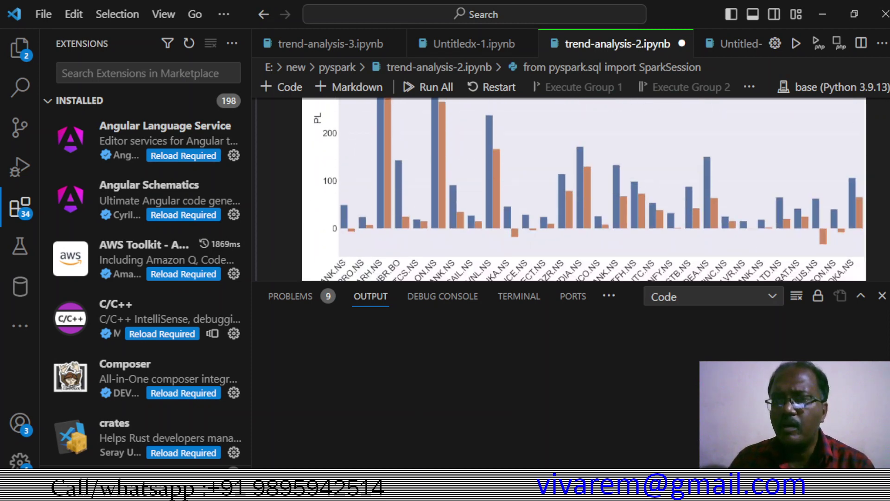
scroll(561, 189, up, 1)
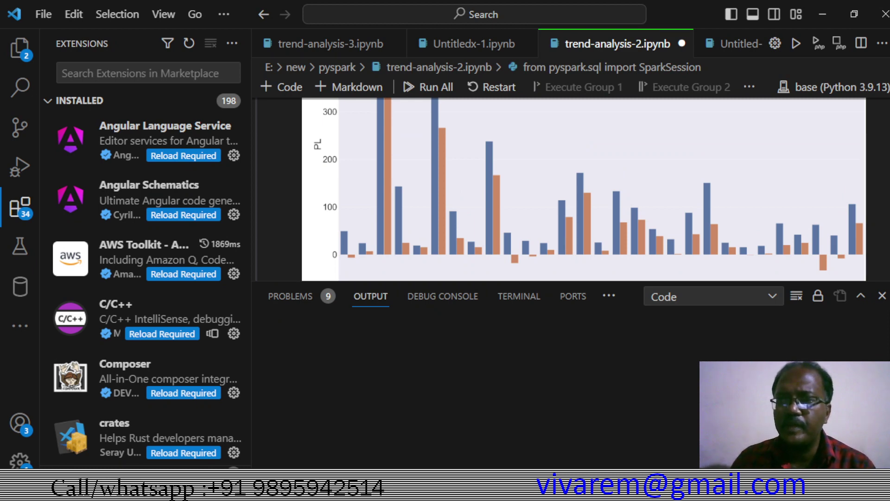
scroll(561, 190, up, 10)
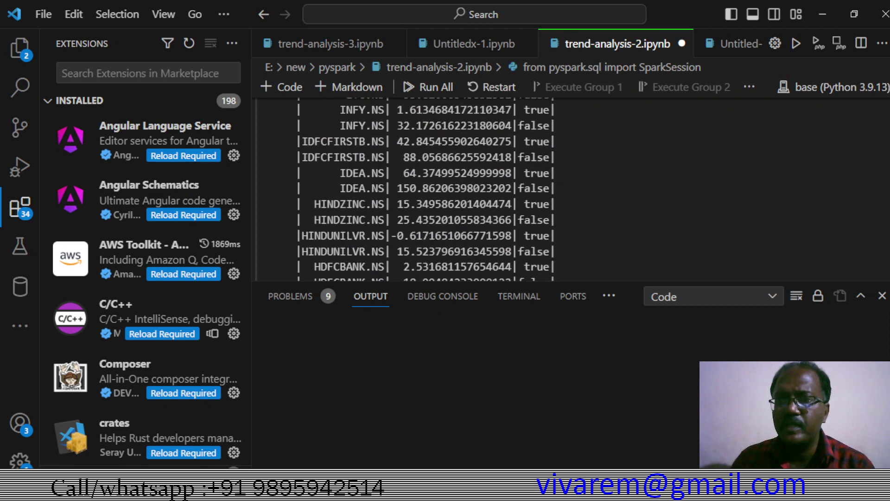
scroll(562, 189, up, 5)
scroll(426, 190, up, 20)
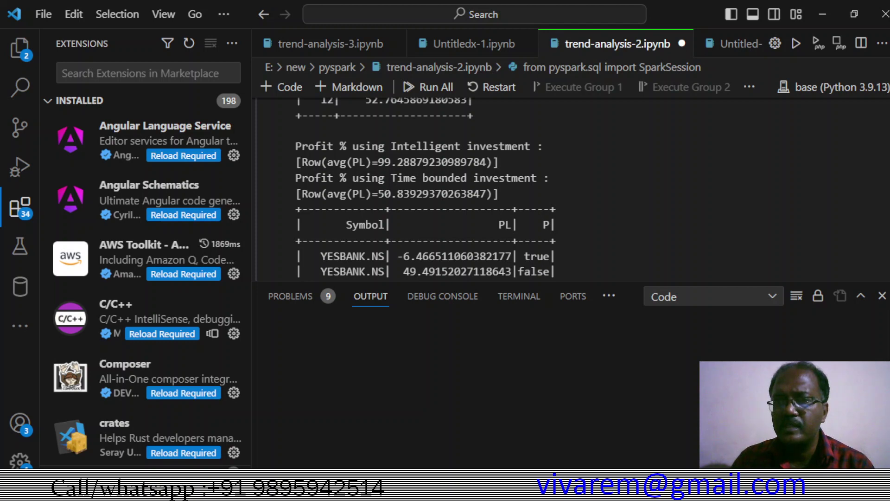
scroll(561, 190, down, 20)
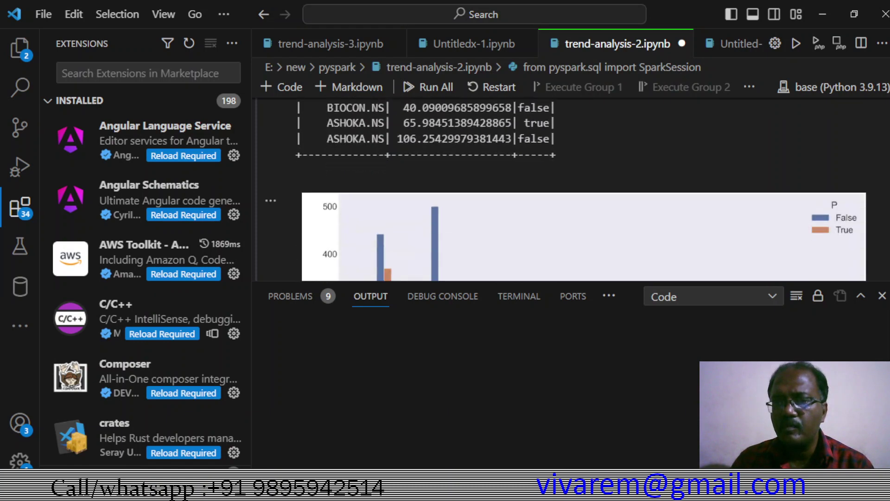
scroll(561, 189, down, 8)
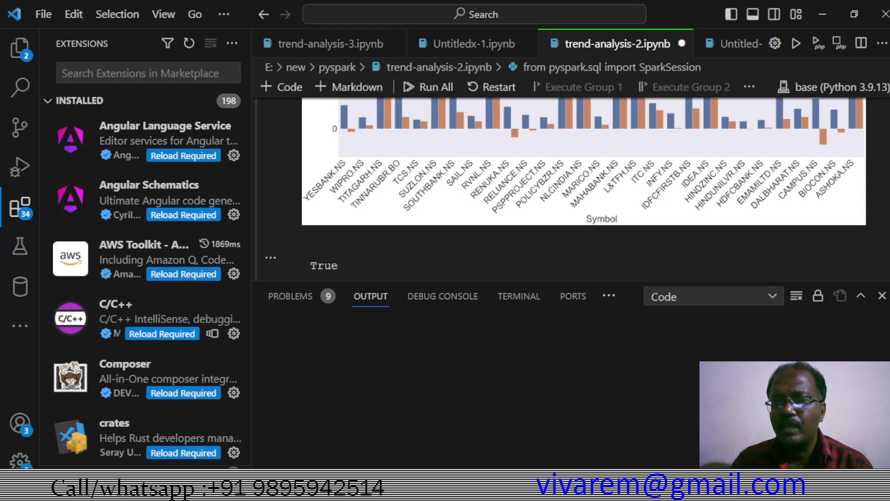